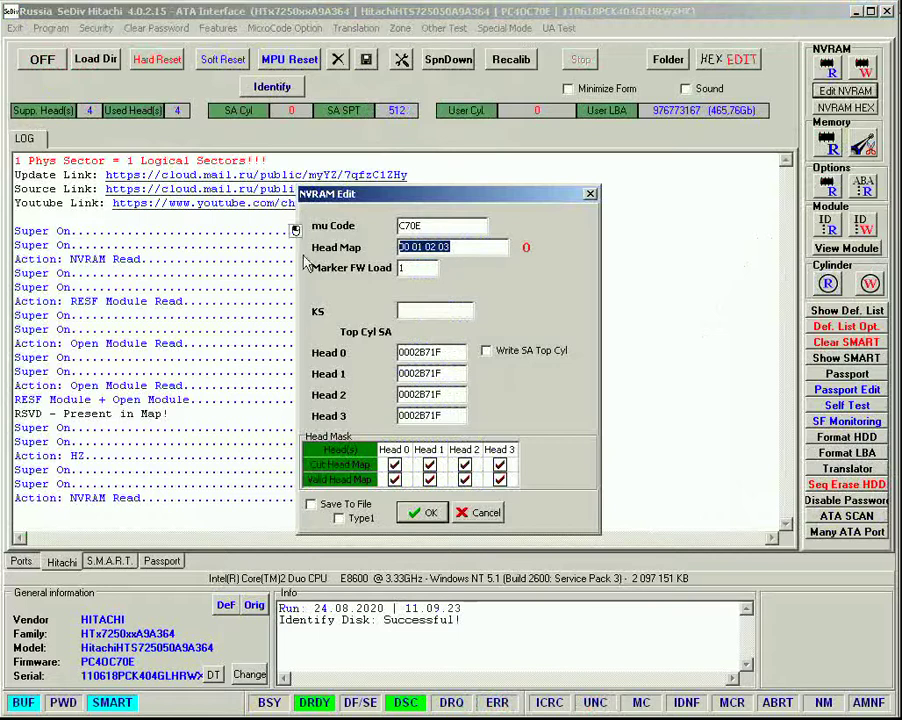
# Step: Close the NVRAM editor without saving, format the drive from ABA 0 to 976773167 in 50000-sector steps, and stop the format early
pyautogui.click(488, 512)
pyautogui.click(838, 437)
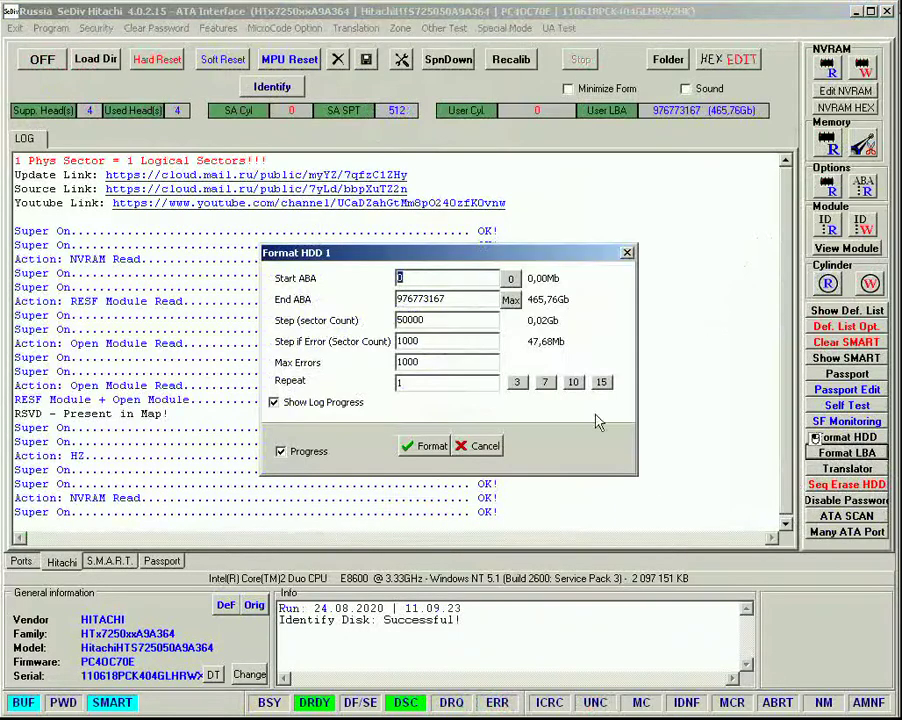
pyautogui.click(432, 447)
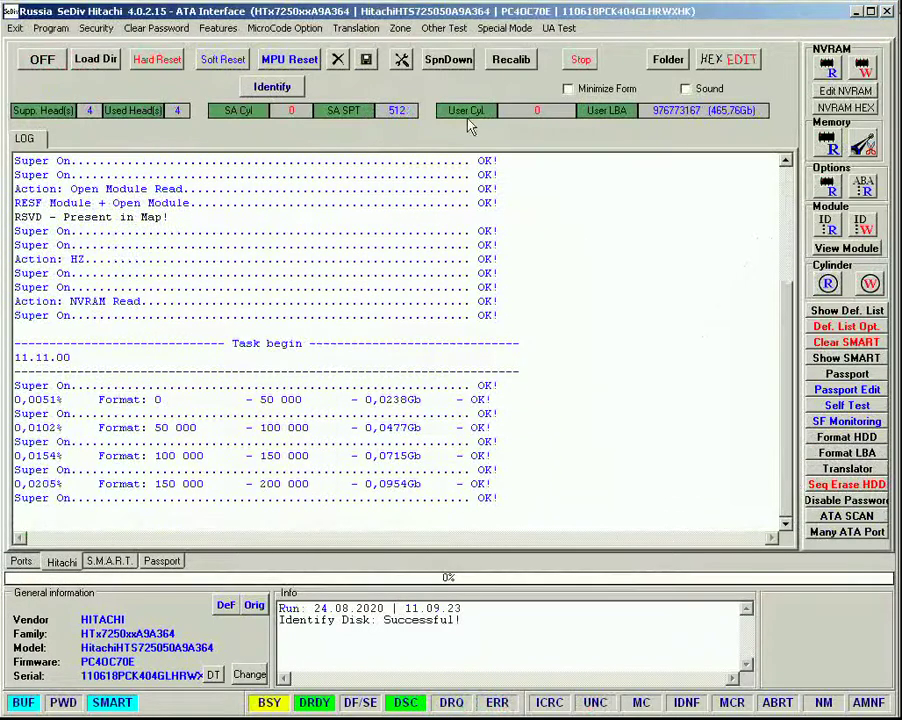
pyautogui.click(580, 61)
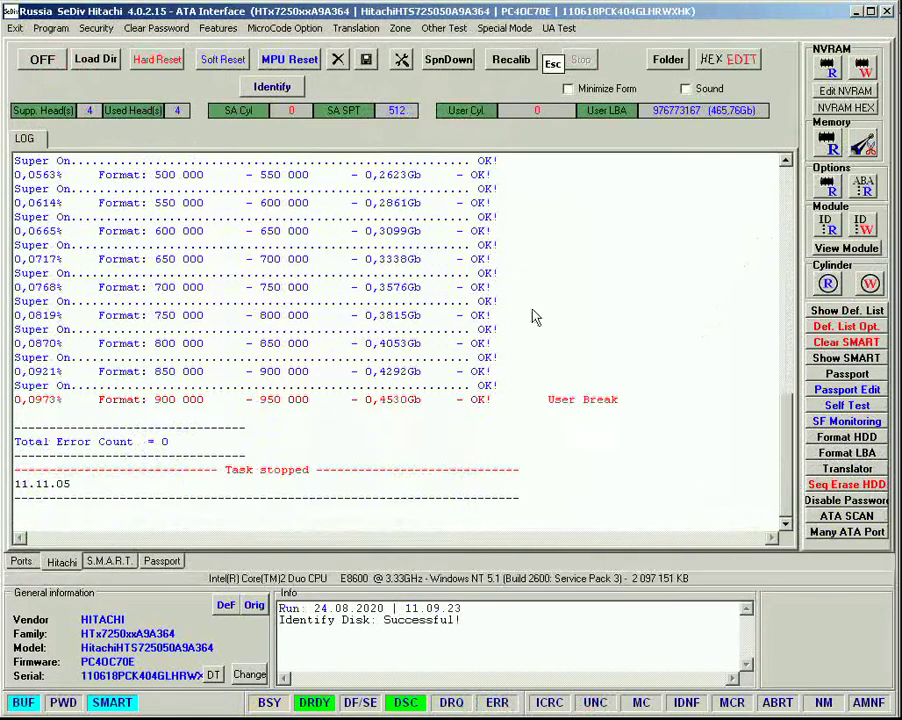
# Step: Run a Verify surface scan from LBA 0 with CHS Info enabled, stopping it once the first defects are listed
pyautogui.click(840, 519)
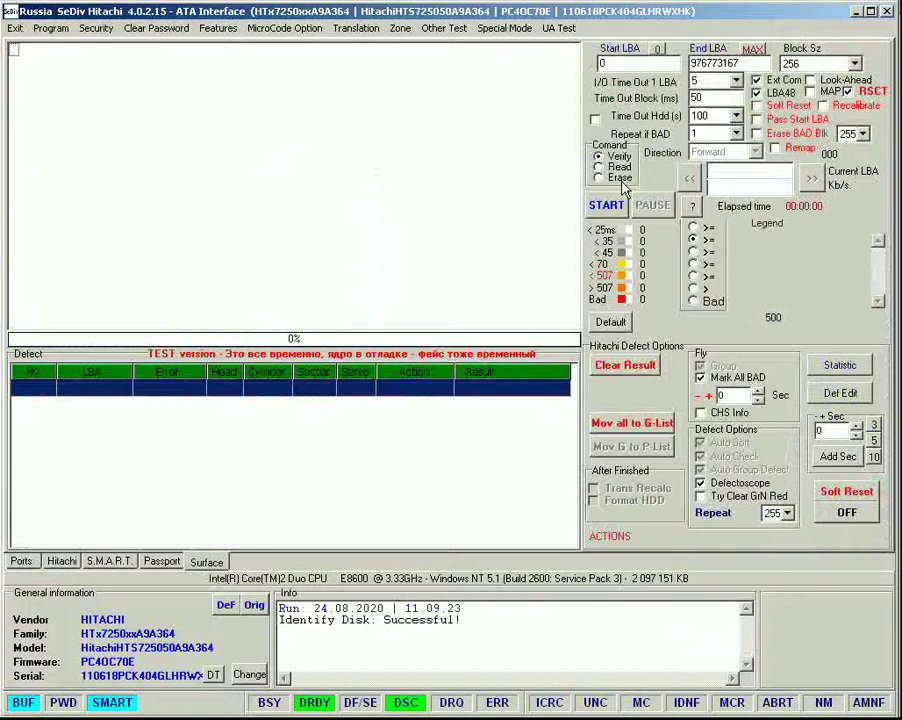
pyautogui.click(701, 412)
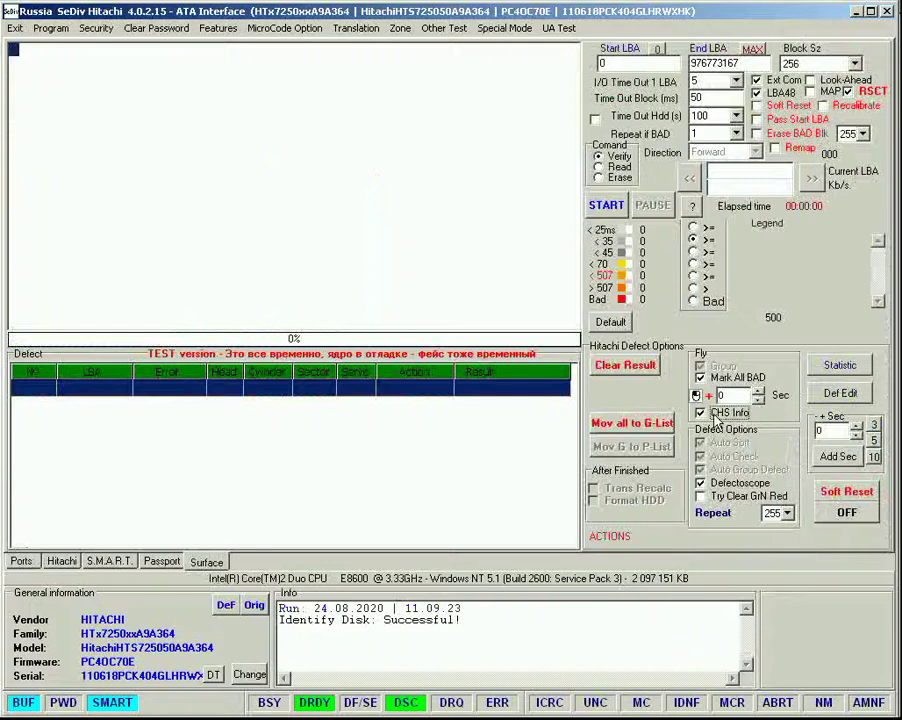
pyautogui.click(620, 208)
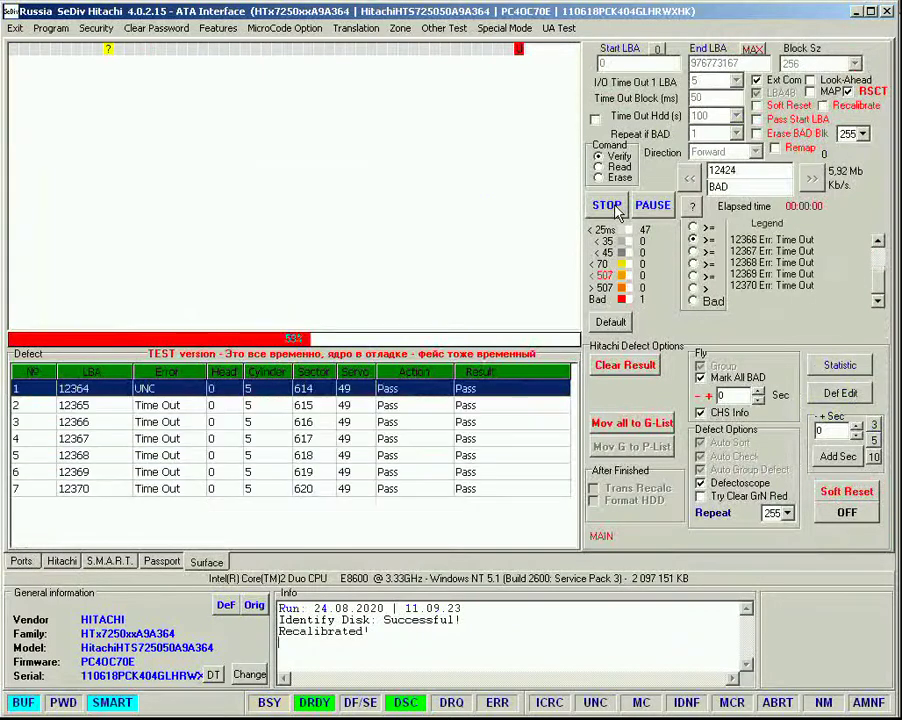
pyautogui.click(607, 205)
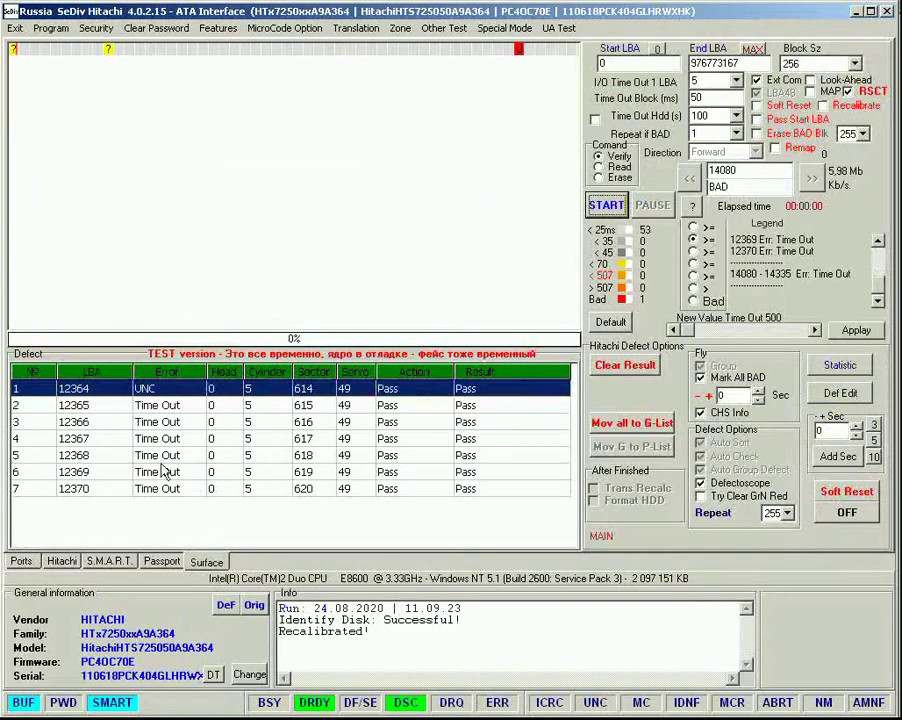
# Step: Read the drive's G-List and view its per-head CHS defect statistic, closing both without writing changes
pyautogui.click(61, 561)
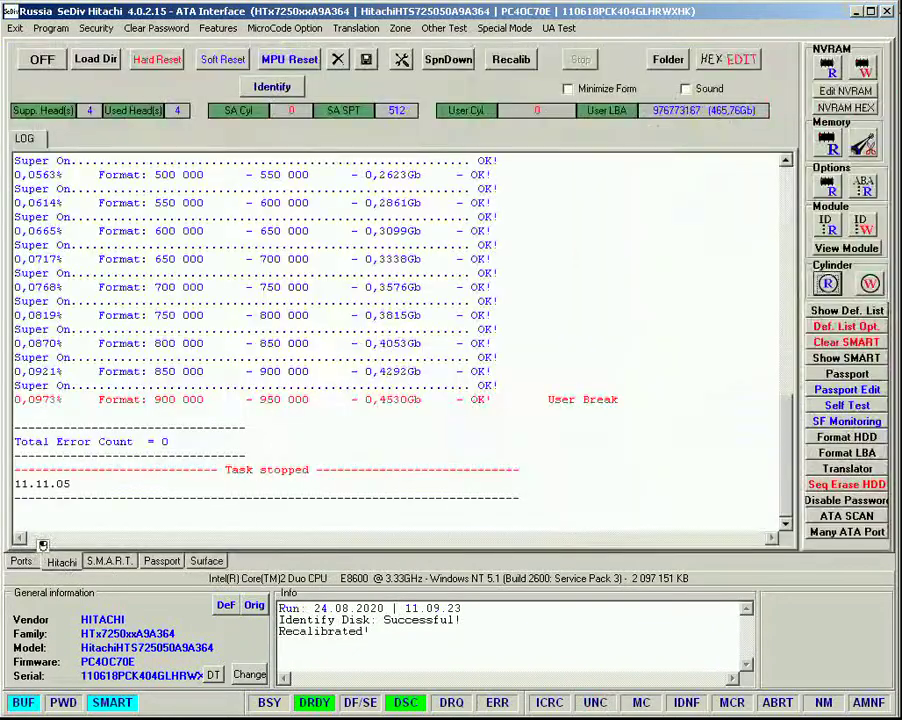
pyautogui.click(847, 310)
pyautogui.click(376, 360)
pyautogui.click(414, 404)
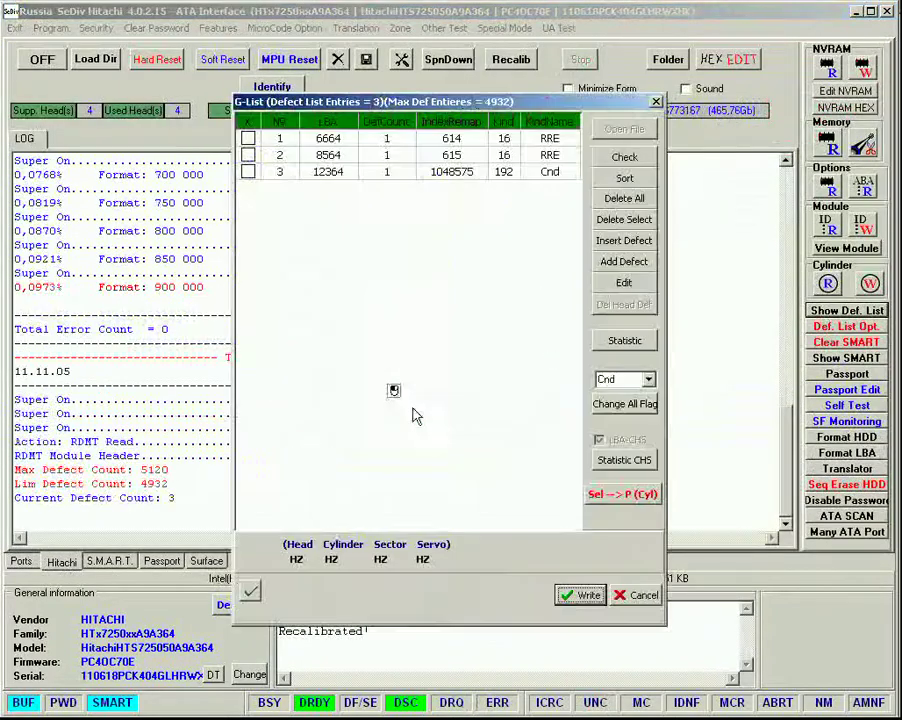
pyautogui.click(625, 461)
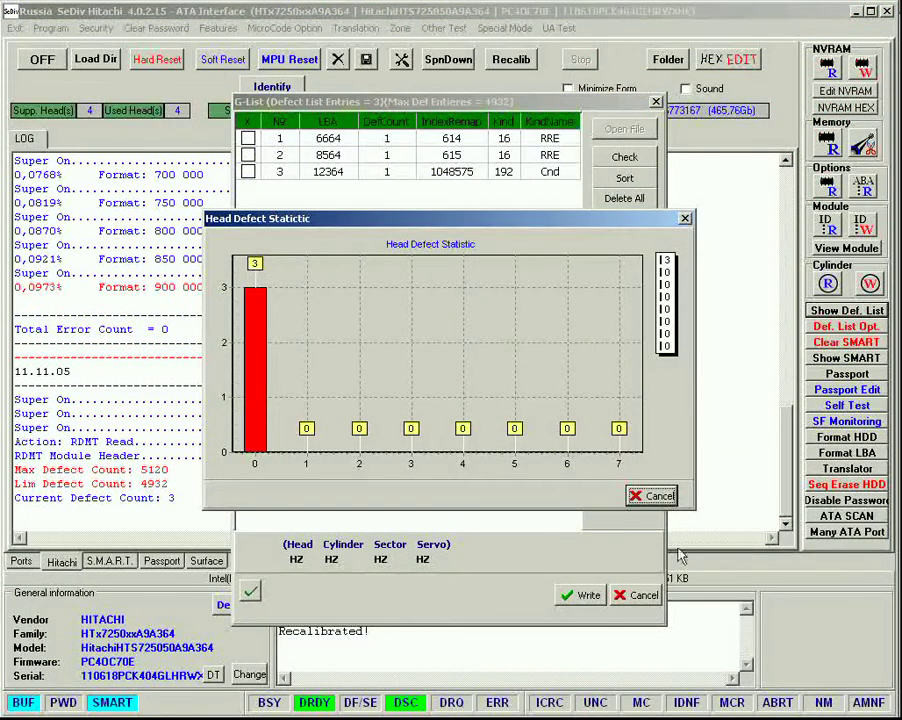
pyautogui.click(660, 495)
pyautogui.click(641, 595)
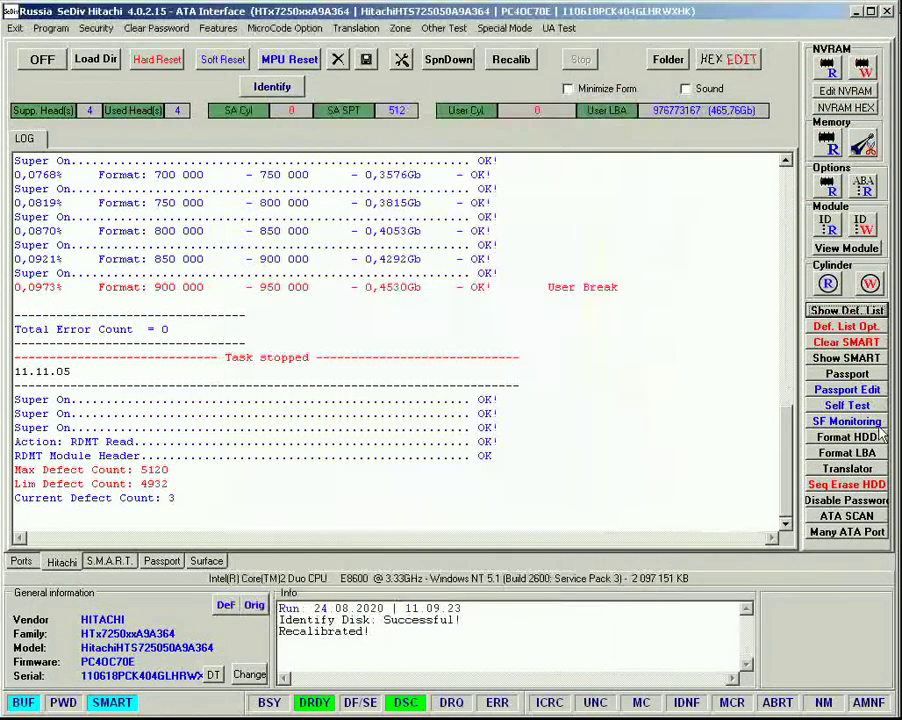
# Step: Recalculate the translator with the G-List cleared and empty the drive log
pyautogui.click(847, 468)
pyautogui.click(406, 404)
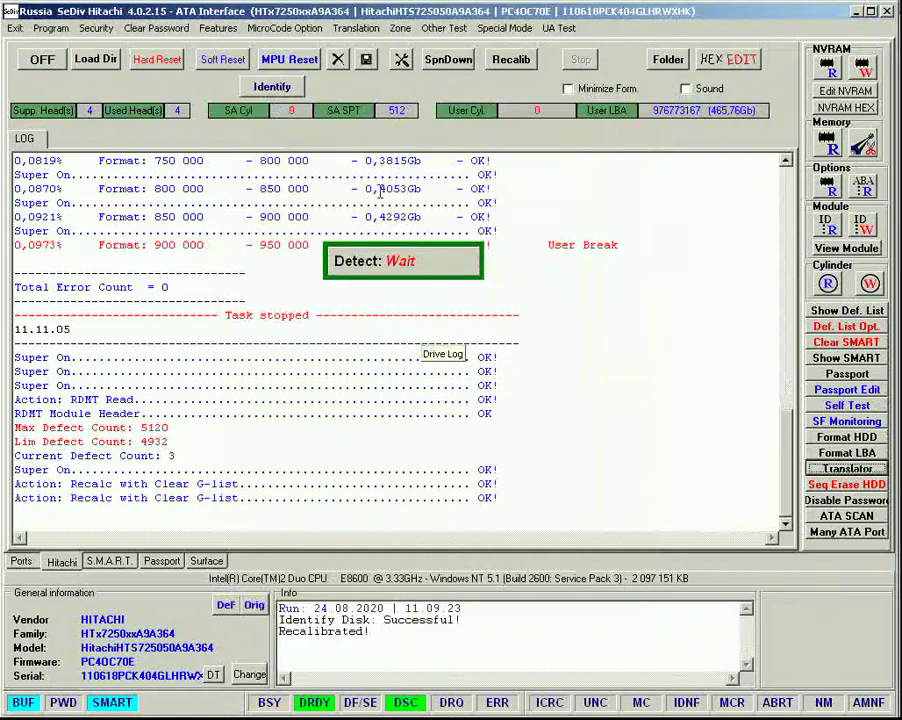
pyautogui.click(338, 59)
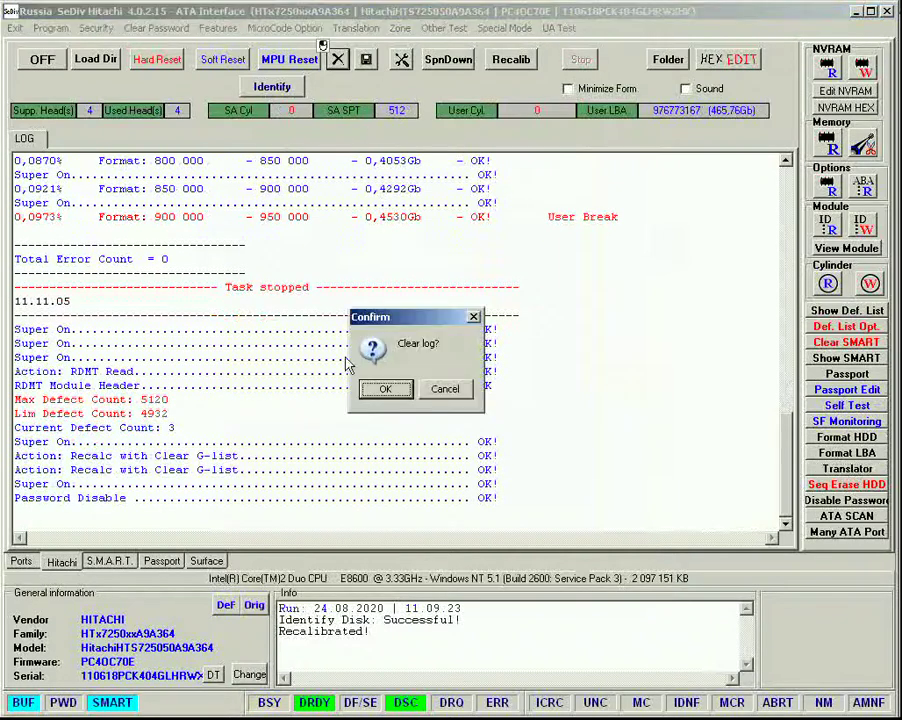
pyautogui.click(376, 392)
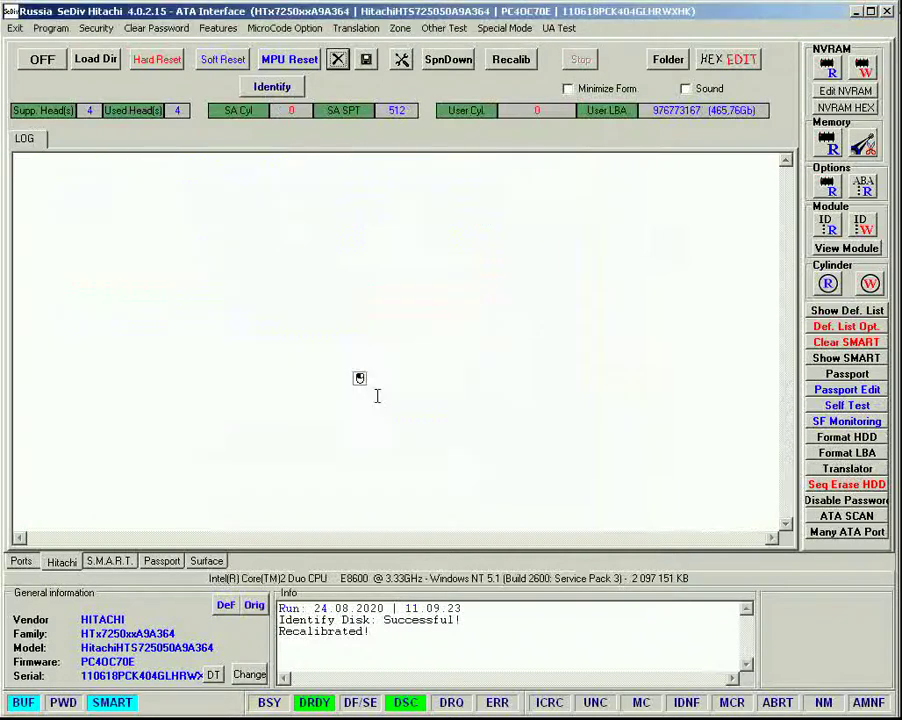
# Step: Cut head 0 from the head map, leaving 01 02 03 FF, and start the head-cut procedure
pyautogui.click(866, 143)
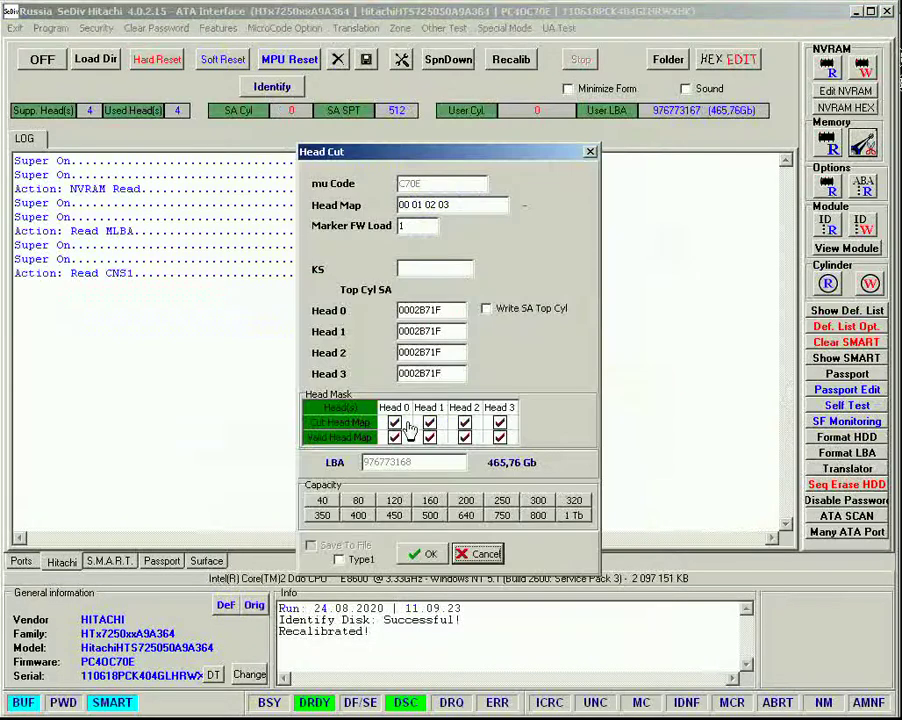
pyautogui.click(397, 423)
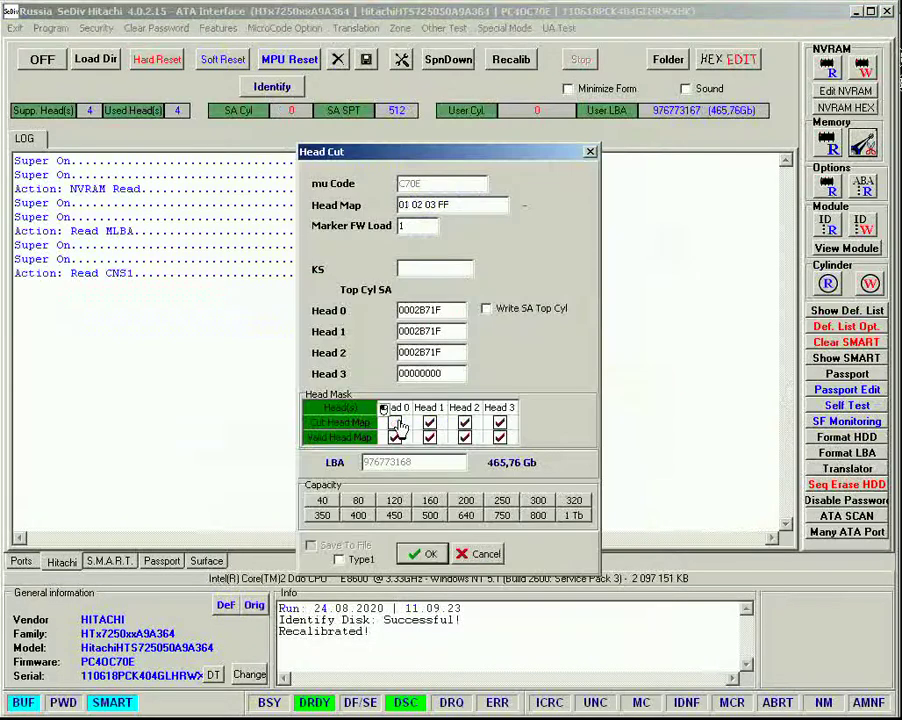
pyautogui.click(428, 555)
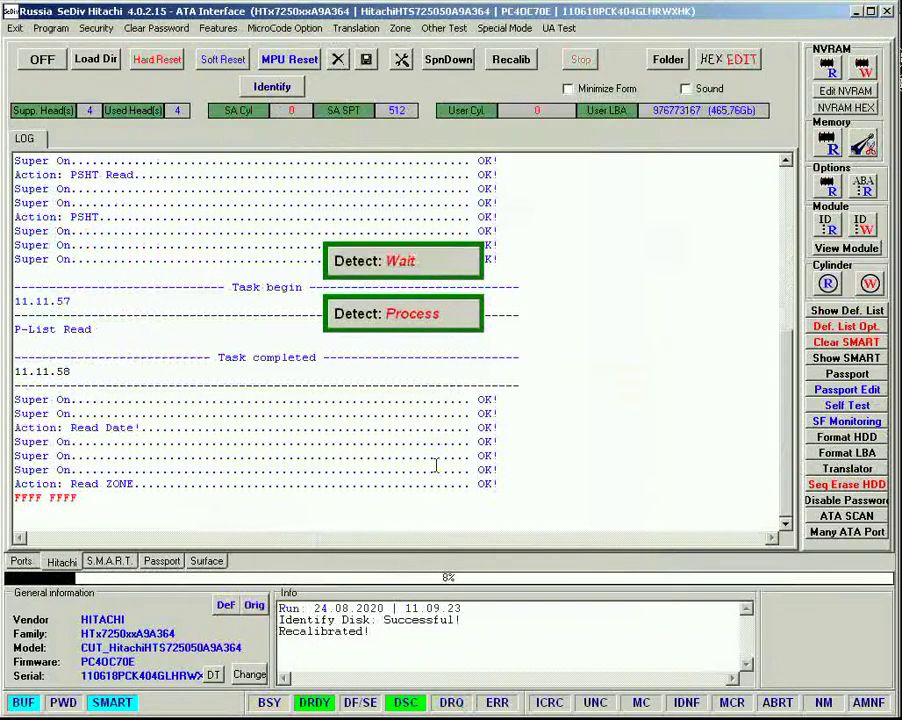
pyautogui.click(726, 60)
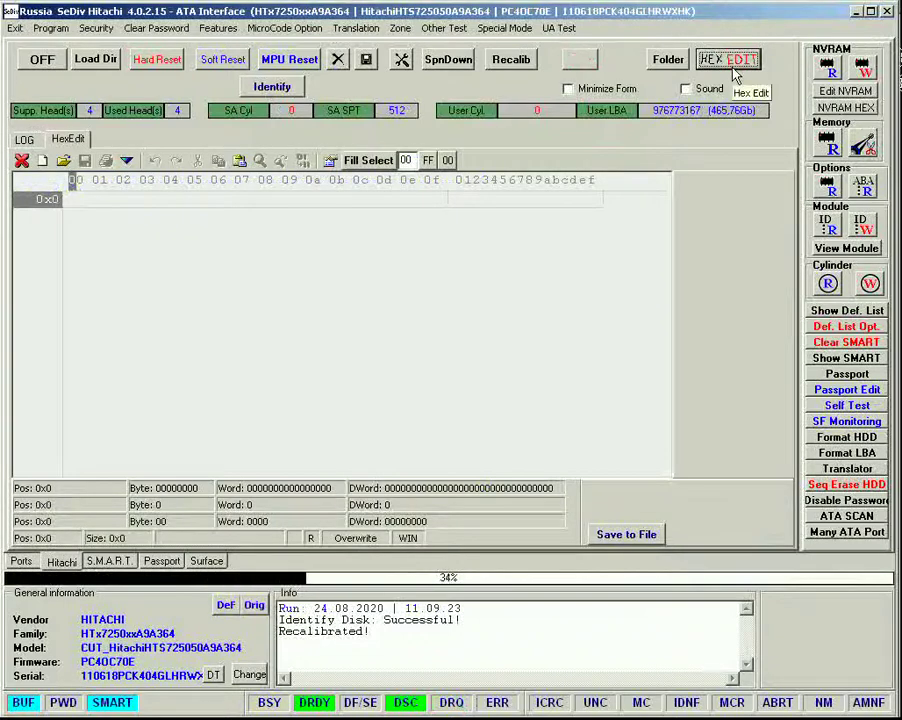
pyautogui.click(26, 146)
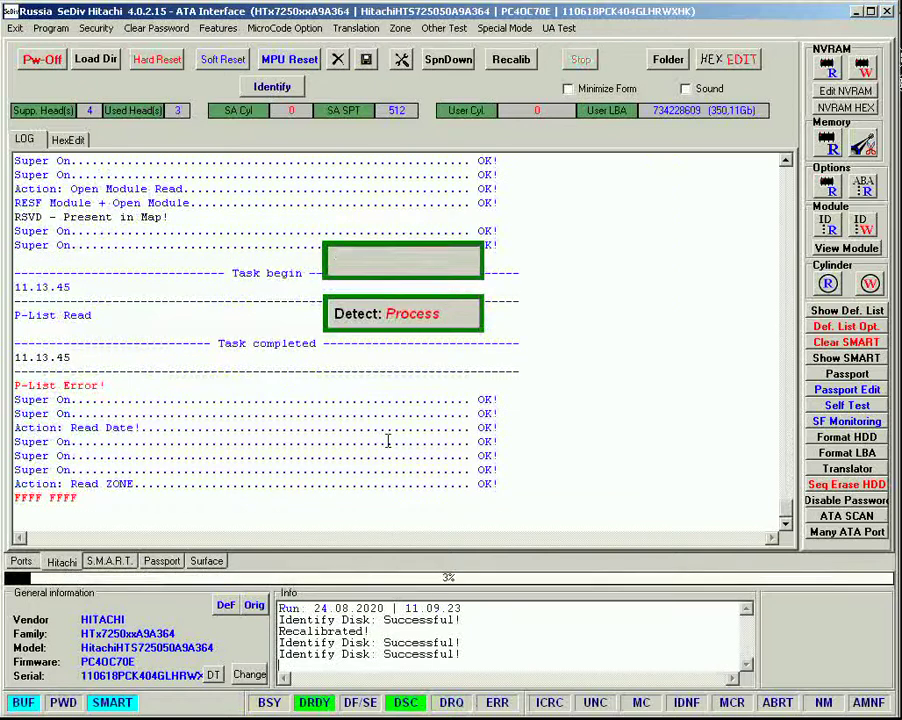
pyautogui.click(727, 60)
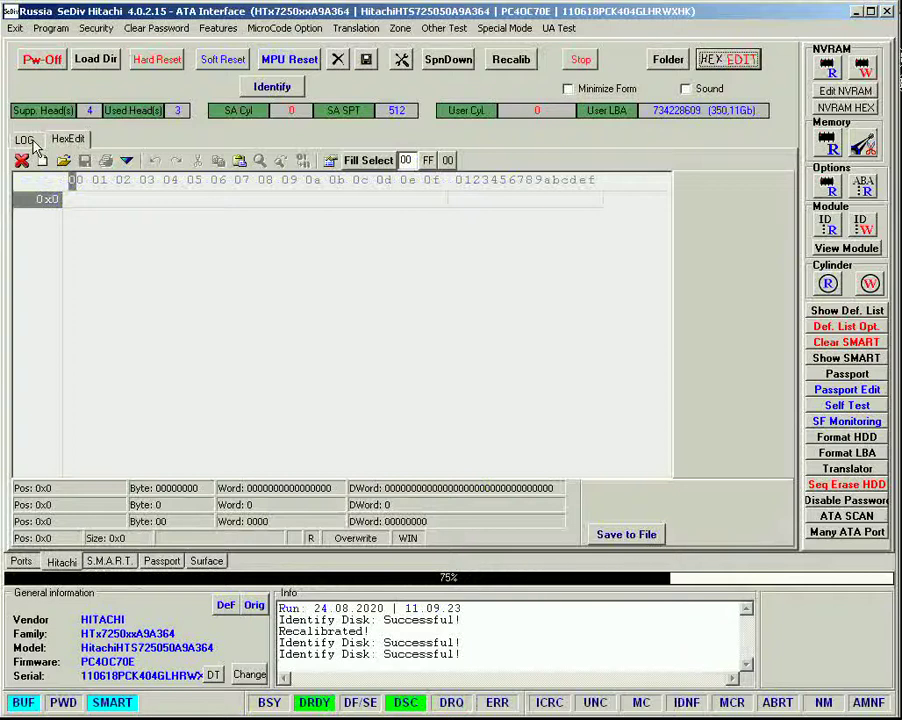
pyautogui.click(35, 145)
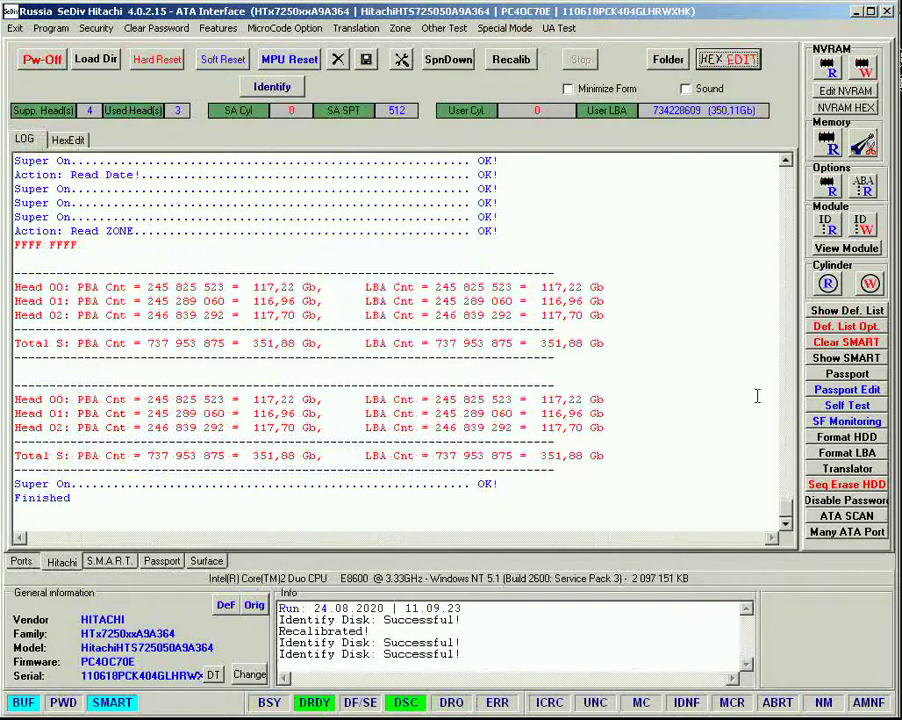
# Step: Format the head-cut drive from ABA 0 to 734228609 in 50000-sector steps, stopping the format early
pyautogui.click(846, 437)
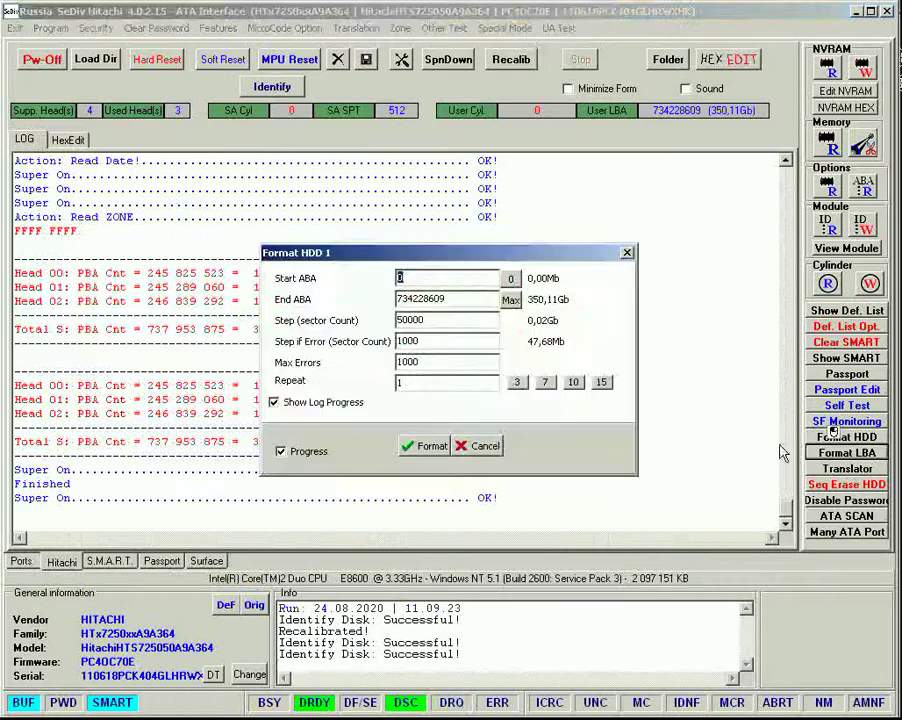
pyautogui.click(428, 444)
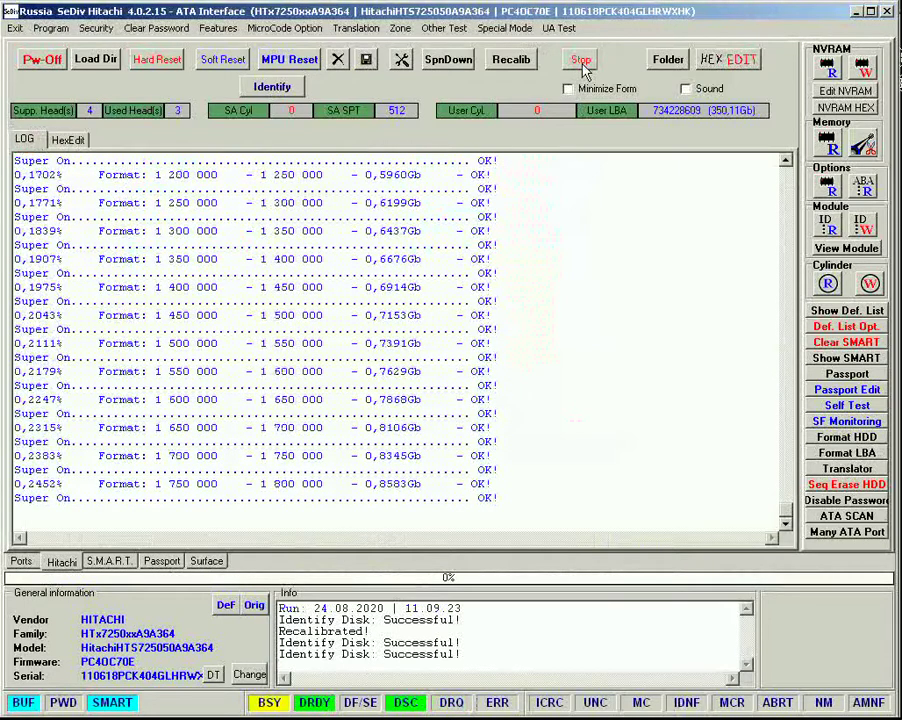
pyautogui.click(582, 63)
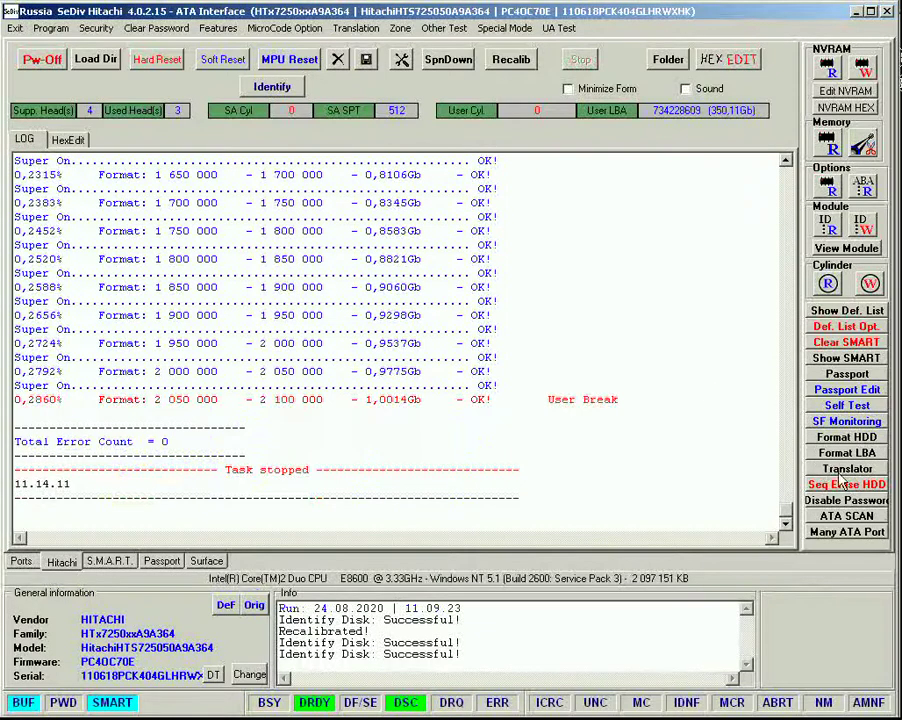
# Step: Clear the old surface scan results and run a new Verify scan from LBA 0, stopping it after a short run
pyautogui.click(838, 528)
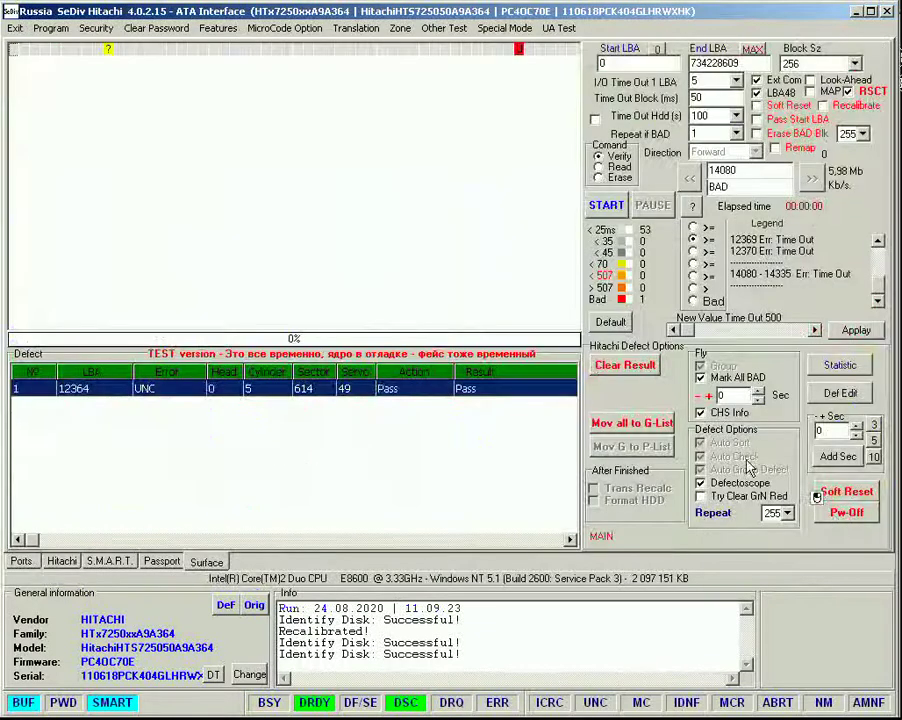
pyautogui.click(622, 364)
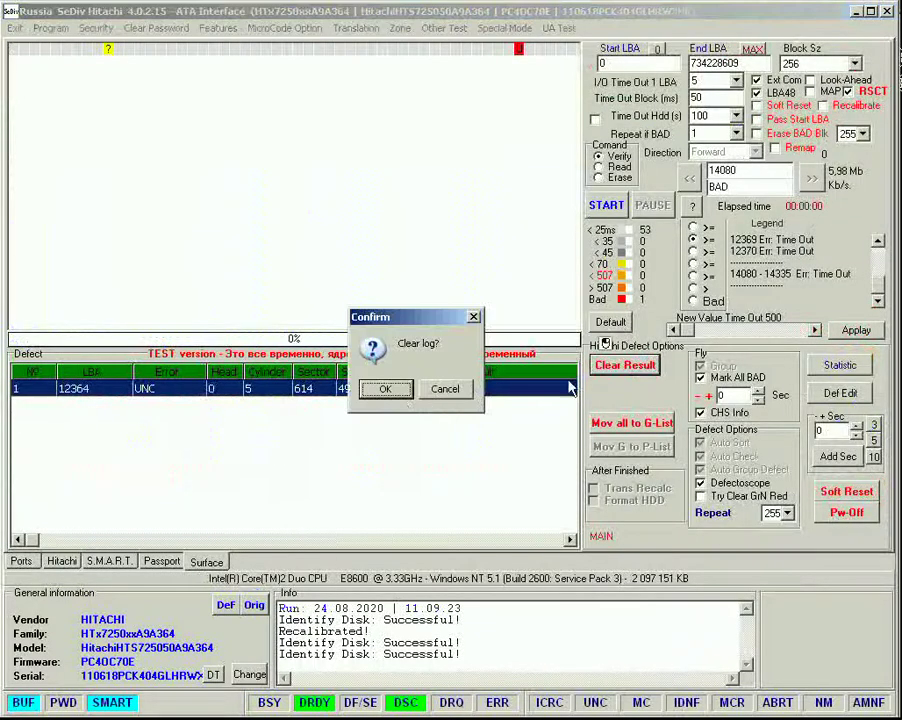
pyautogui.click(388, 390)
pyautogui.click(605, 205)
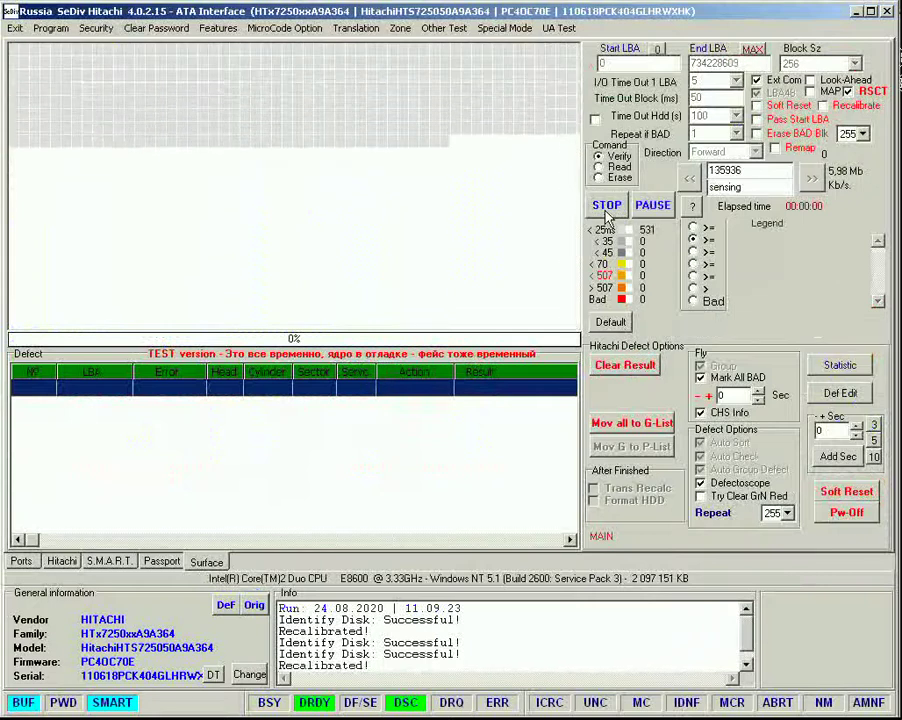
pyautogui.click(605, 205)
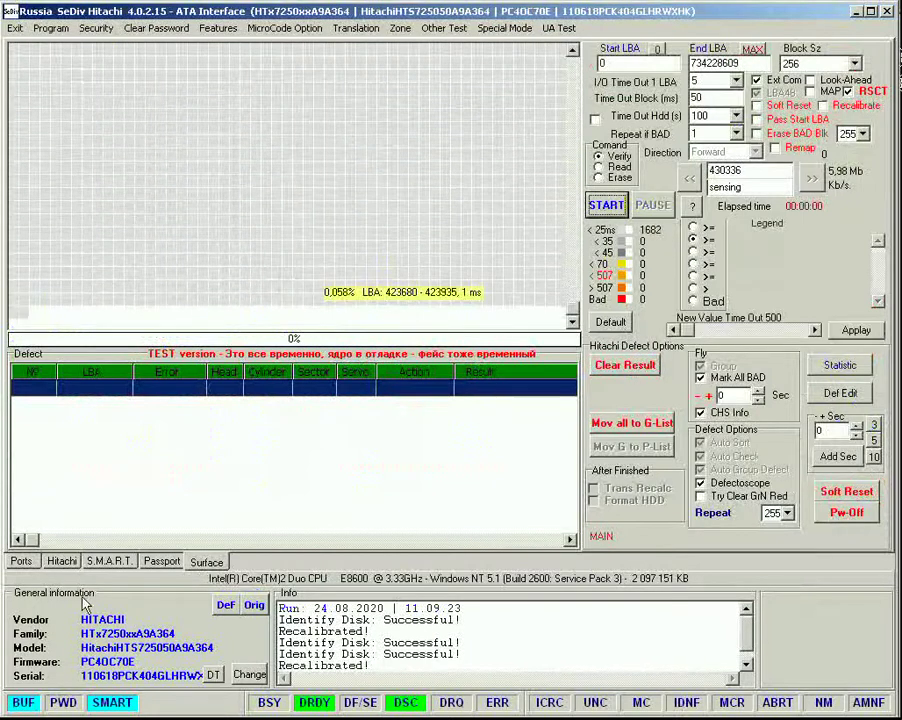
# Step: Check the head map stored in the drive's NVRAM and close the editor without saving
pyautogui.click(62, 561)
pyautogui.click(845, 91)
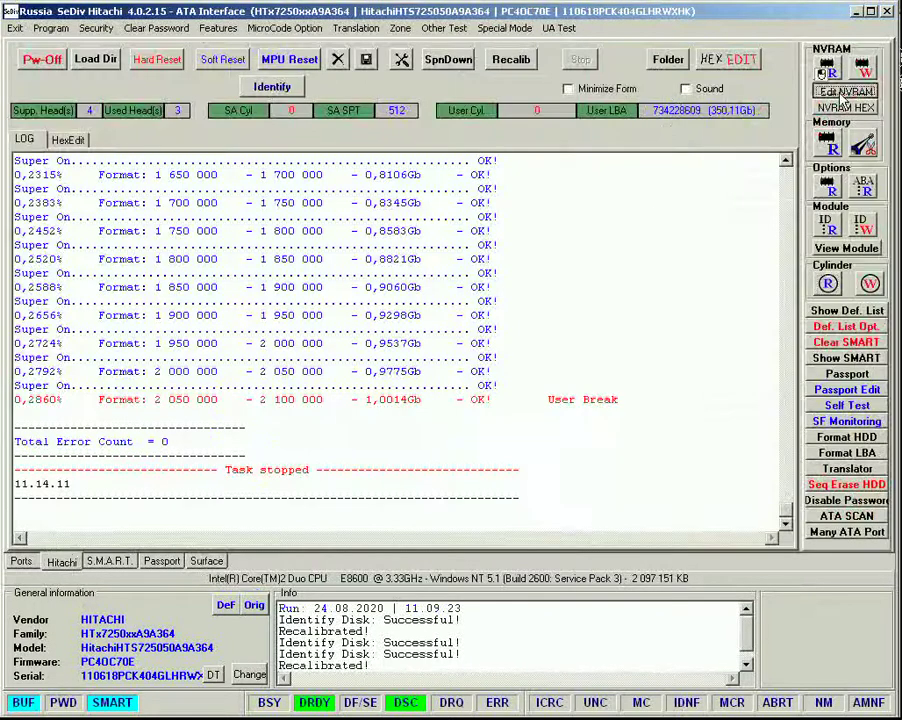
pyautogui.moveTo(454, 248); pyautogui.dragTo(396, 226)
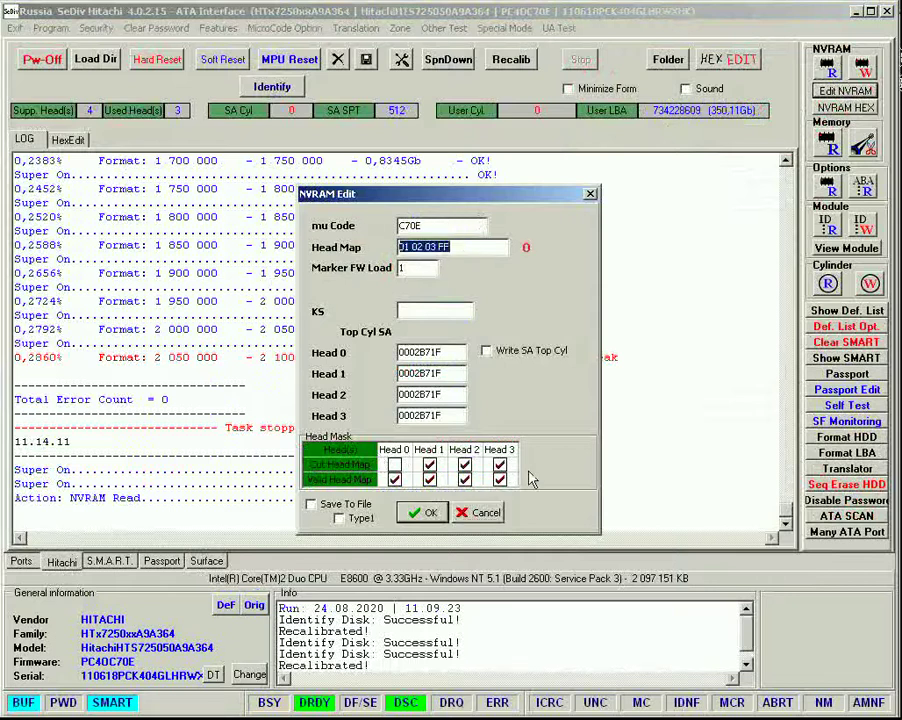
pyautogui.click(490, 514)
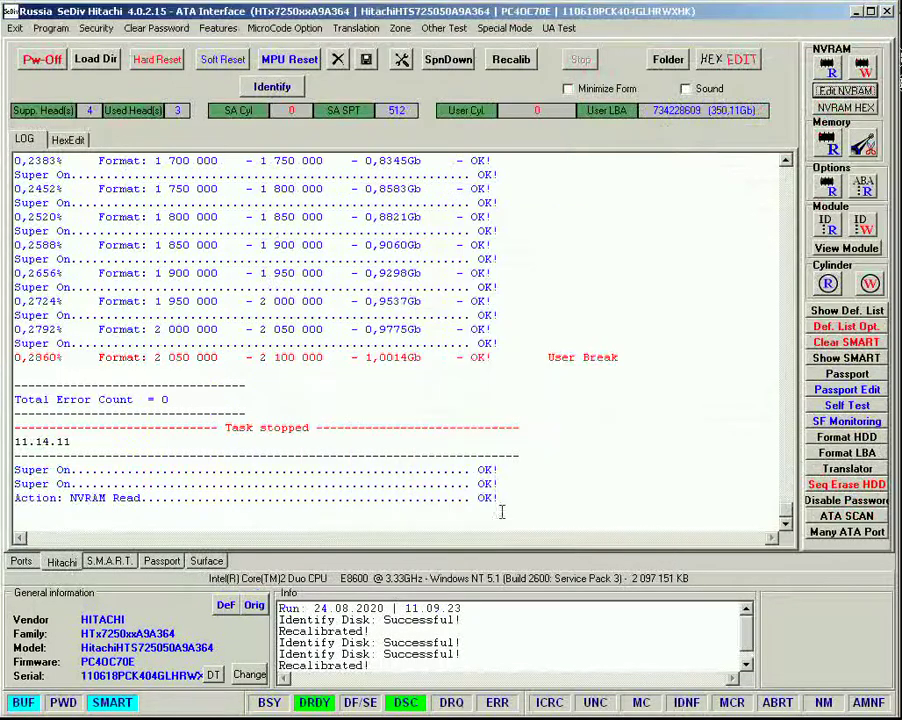